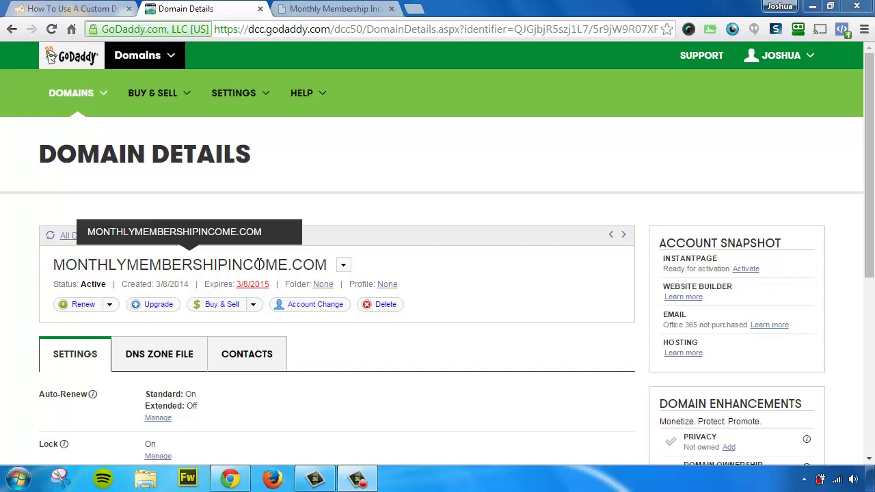
# Step: Show the zone file's A (Host) records, including @ pointing to 123.58.121.43
pyautogui.click(160, 368)
pyautogui.moveTo(871, 141); pyautogui.dragTo(871, 241)
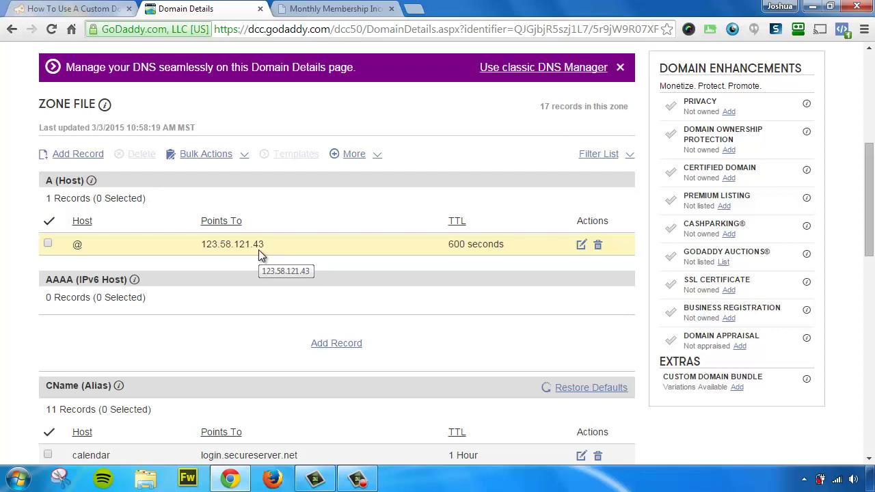
# Step: Create an A (Host) record 'members' pointing to 198.58.121.43 and save the zone file
pyautogui.click(76, 156)
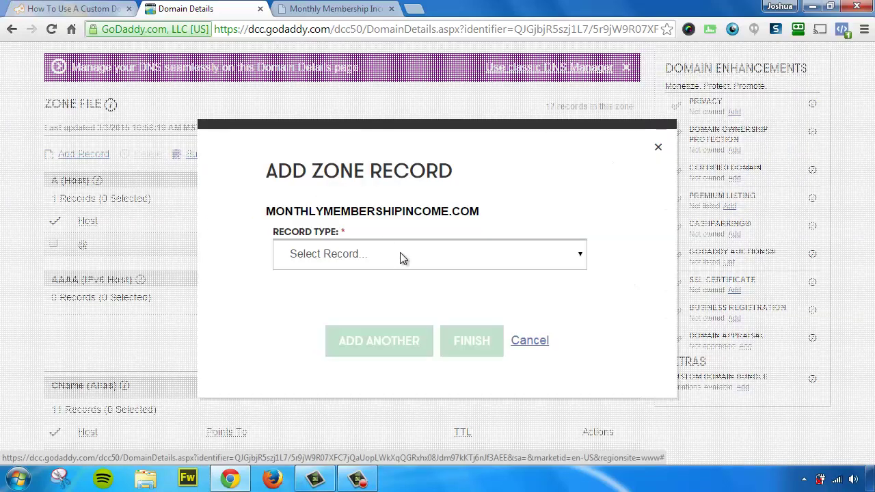
pyautogui.click(402, 258)
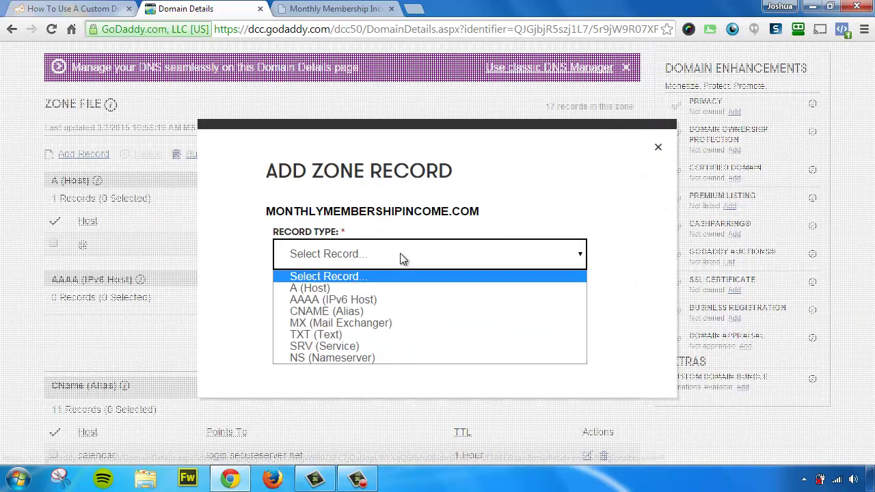
pyautogui.click(316, 289)
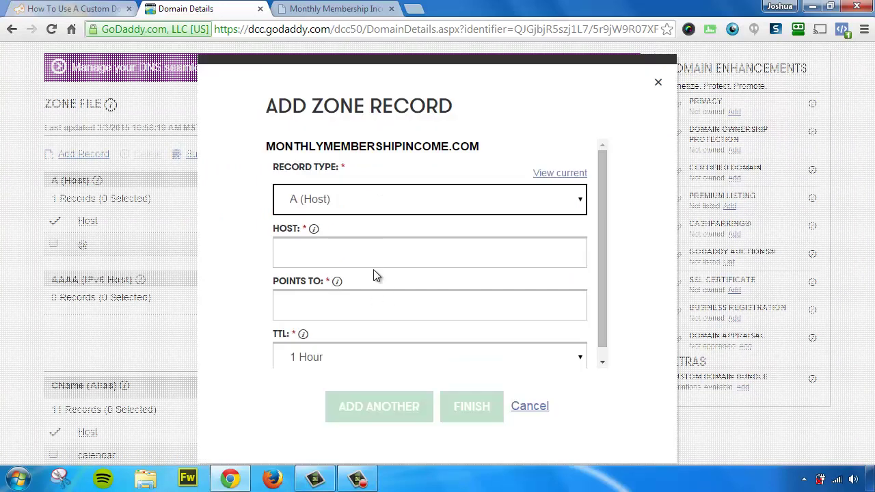
pyautogui.click(362, 259)
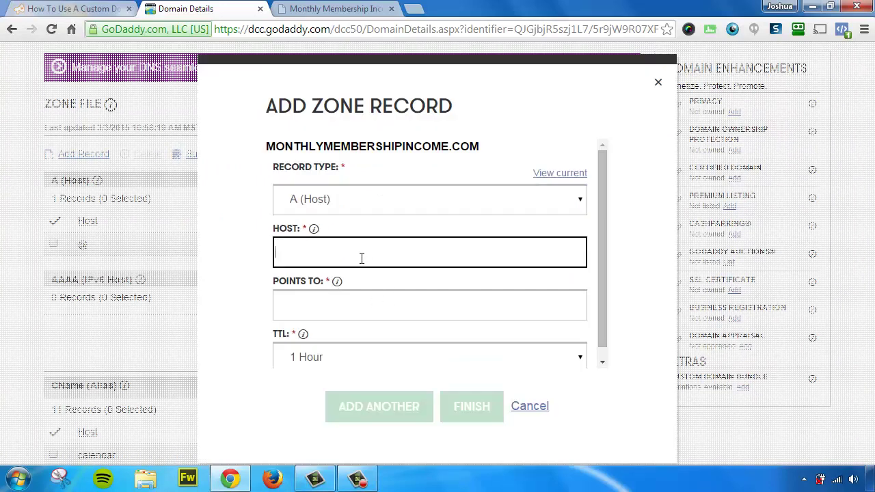
pyautogui.write('members')
pyautogui.rightClick(293, 305)
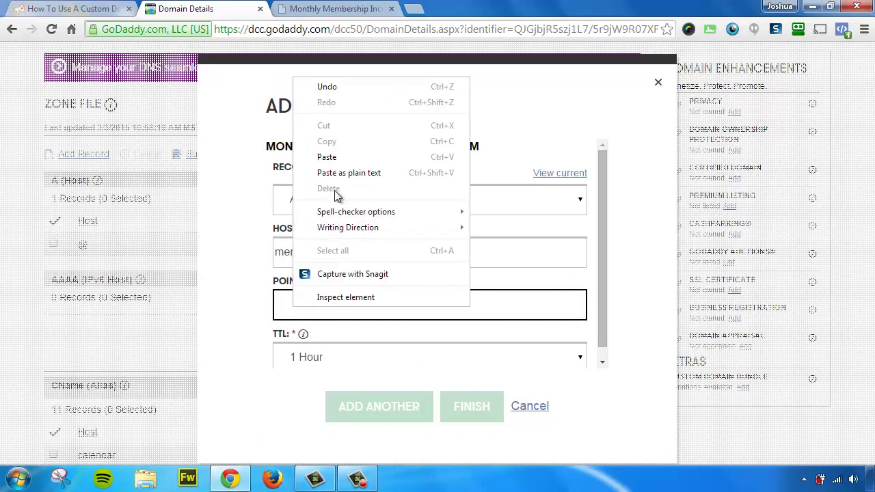
pyautogui.click(329, 157)
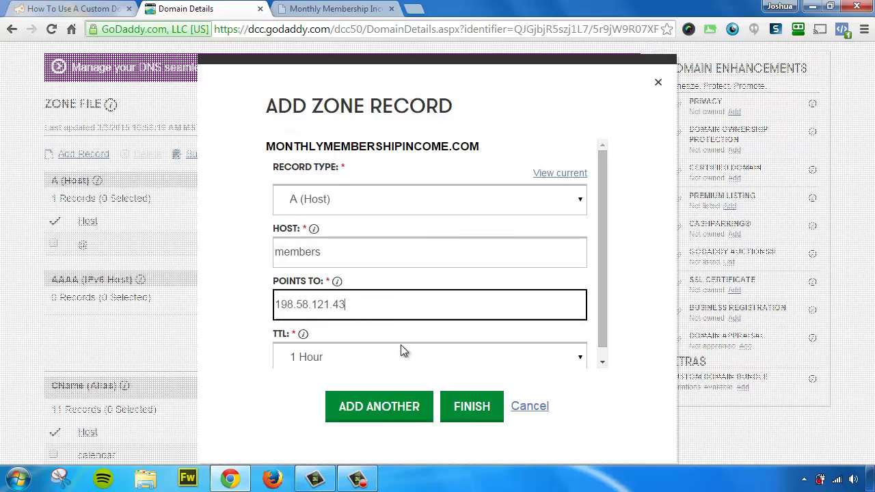
pyautogui.click(471, 409)
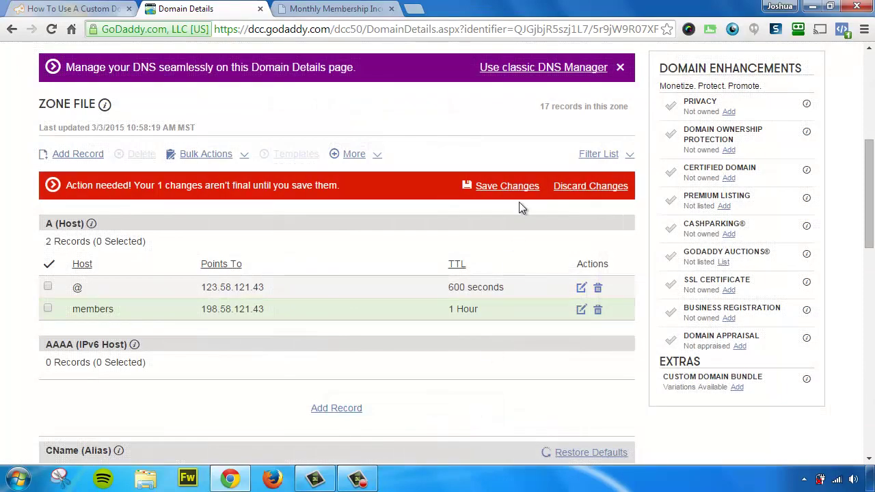
pyautogui.click(512, 189)
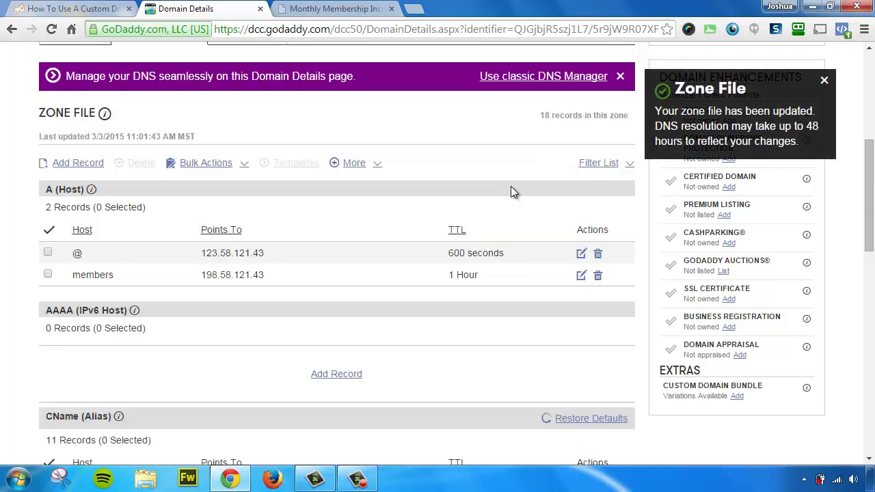
pyautogui.moveTo(265, 253); pyautogui.dragTo(199, 249)
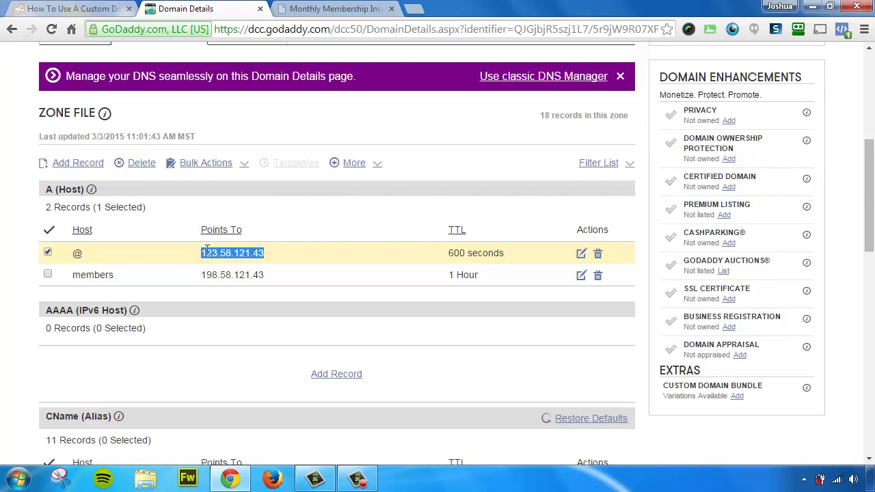
pyautogui.moveTo(207, 250); pyautogui.dragTo(235, 255)
pyautogui.moveTo(301, 253); pyautogui.dragTo(234, 267)
# Step: Create an A (Host) record 'm.members' pointing to 198.58.121.43 and save the zone file
pyautogui.click(82, 167)
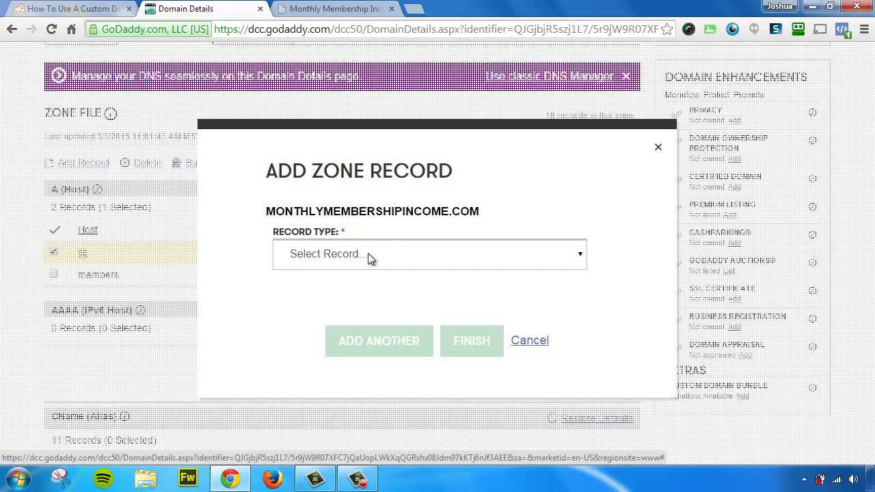
pyautogui.click(368, 254)
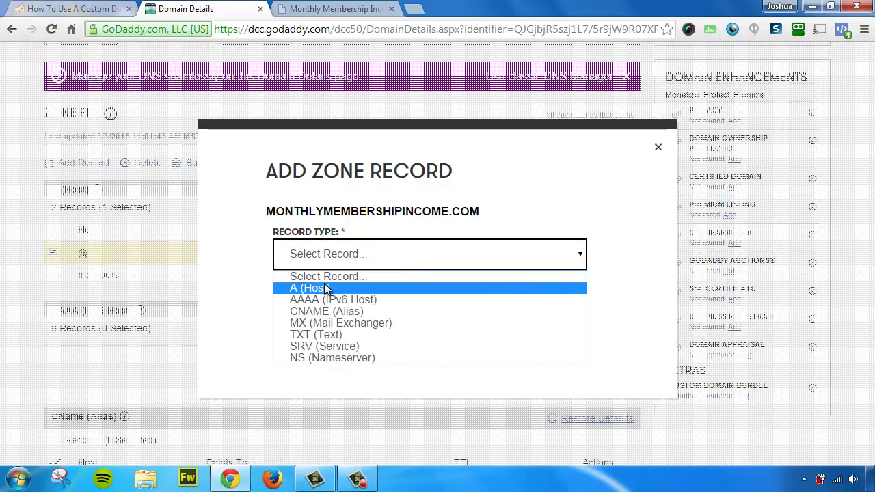
pyautogui.click(325, 289)
pyautogui.click(344, 261)
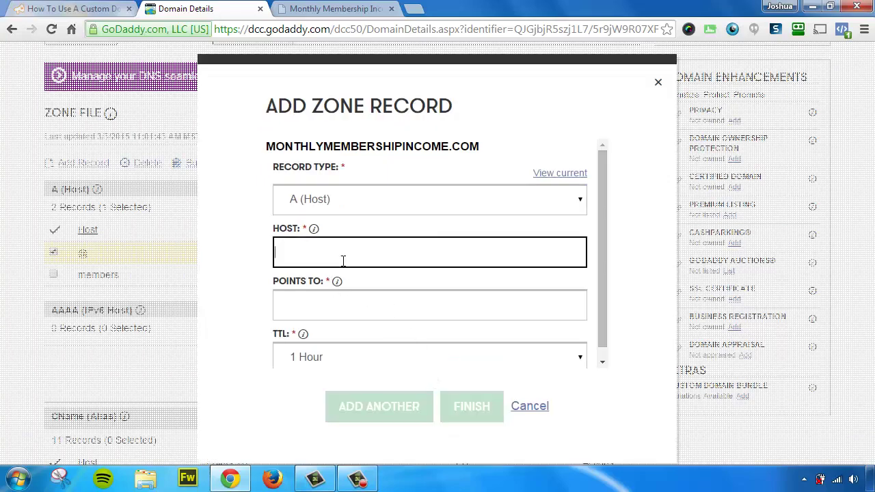
pyautogui.write('m.members')
pyautogui.click(316, 307)
pyautogui.rightClick(335, 301)
pyautogui.click(355, 156)
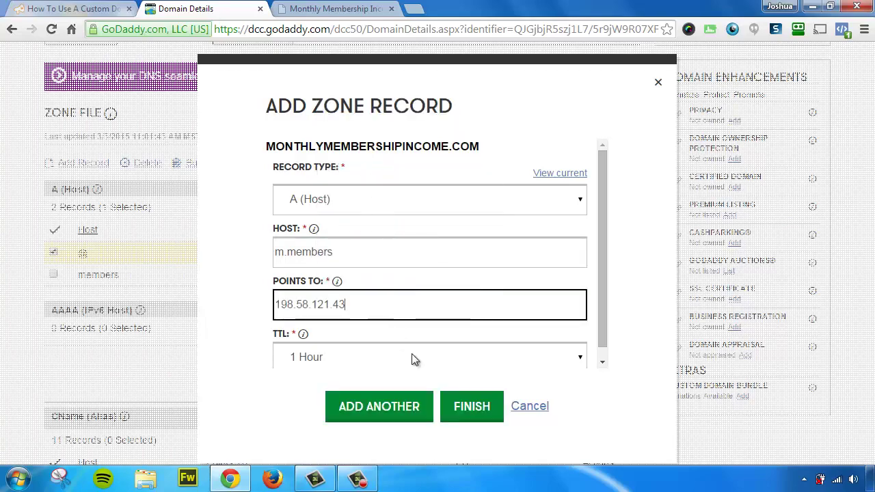
pyautogui.click(477, 411)
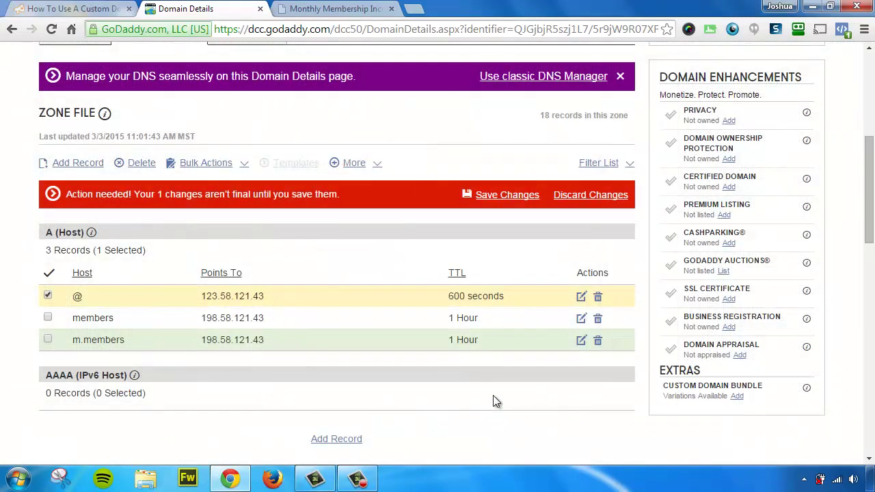
pyautogui.click(502, 196)
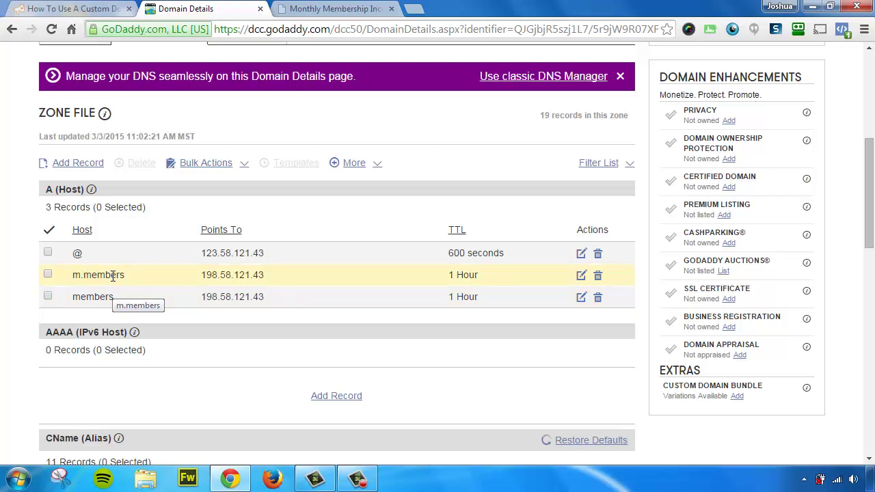
# Step: In ValueAddOn, save members.monthlymembershipincome.com as the custom domain URL mask
pyautogui.click(326, 9)
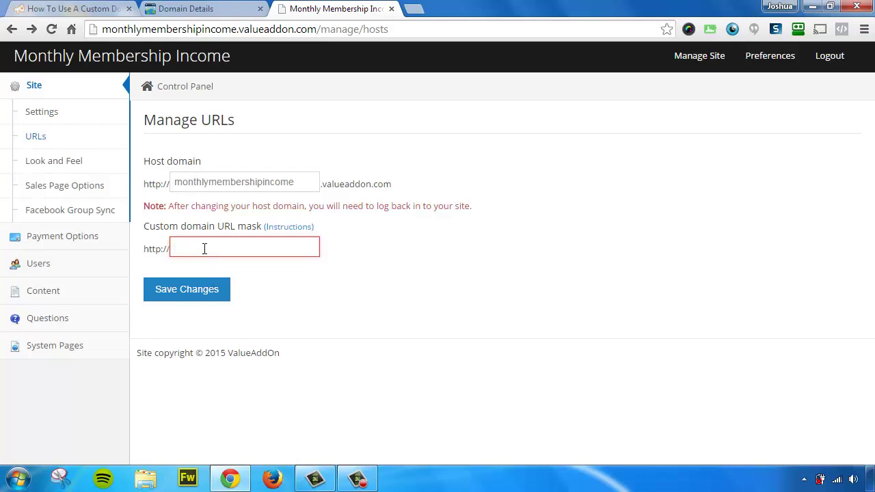
pyautogui.write('members')
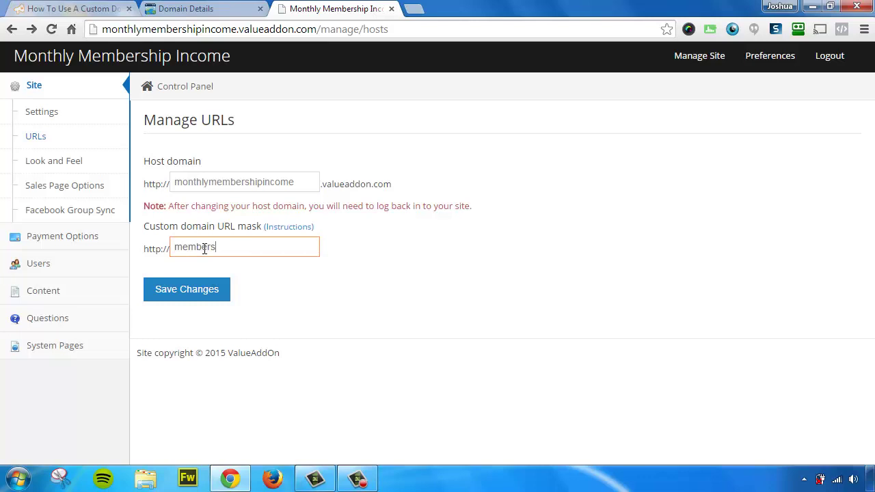
pyautogui.write('.monthlymembershipincome.com')
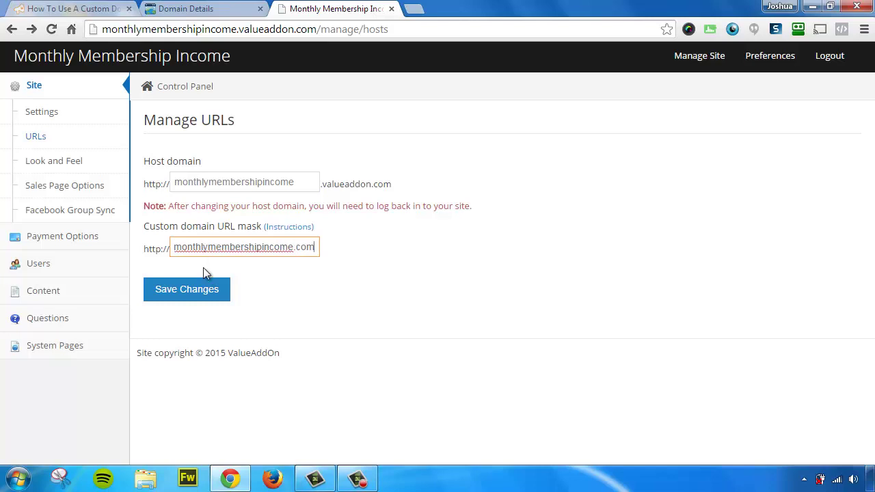
pyautogui.click(190, 289)
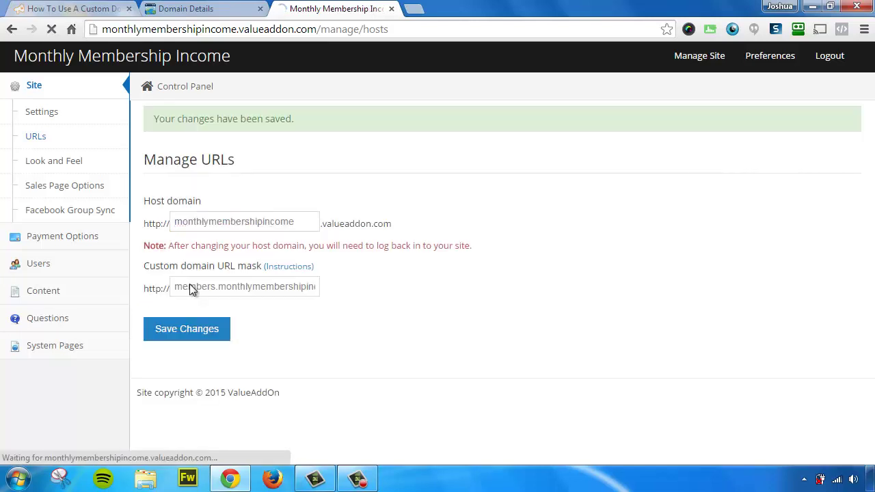
# Step: Copy the saved members.monthlymembershipincome.com URL mask to the clipboard
pyautogui.tripleClick(198, 287)
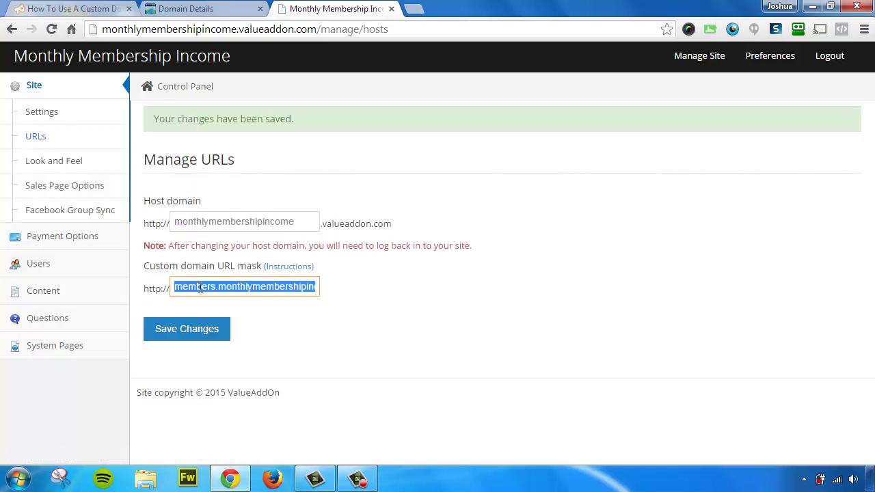
pyautogui.rightClick(198, 287)
pyautogui.click(249, 85)
# Step: Go back to the GoDaddy zone file showing the members and m.members A records
pyautogui.click(170, 10)
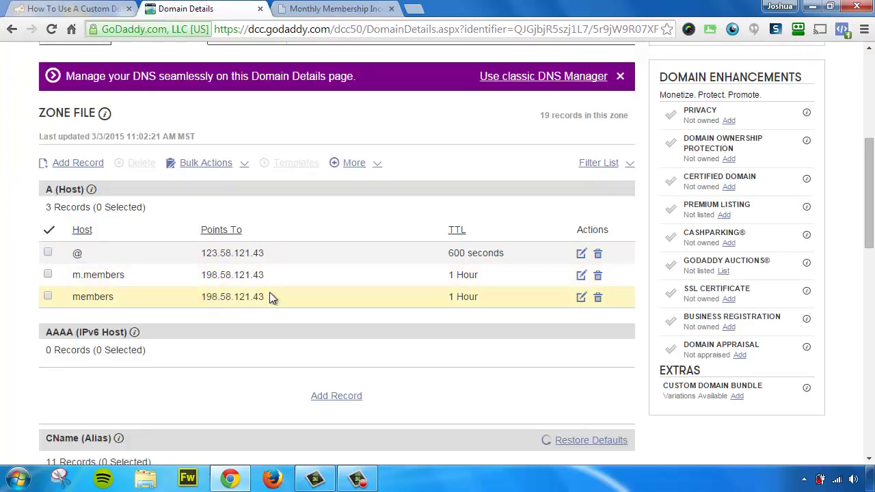